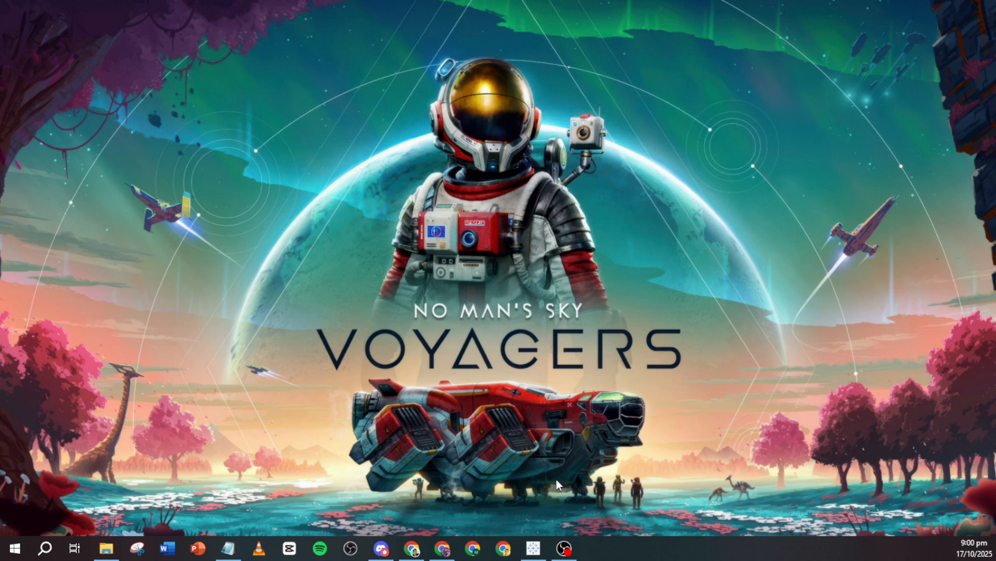
Switch to Tableau Public and open the Parameter worksheet of the Test Workbook_v2025.1 workbook.
{"action": "left_click", "coordinate": [535, 549]}
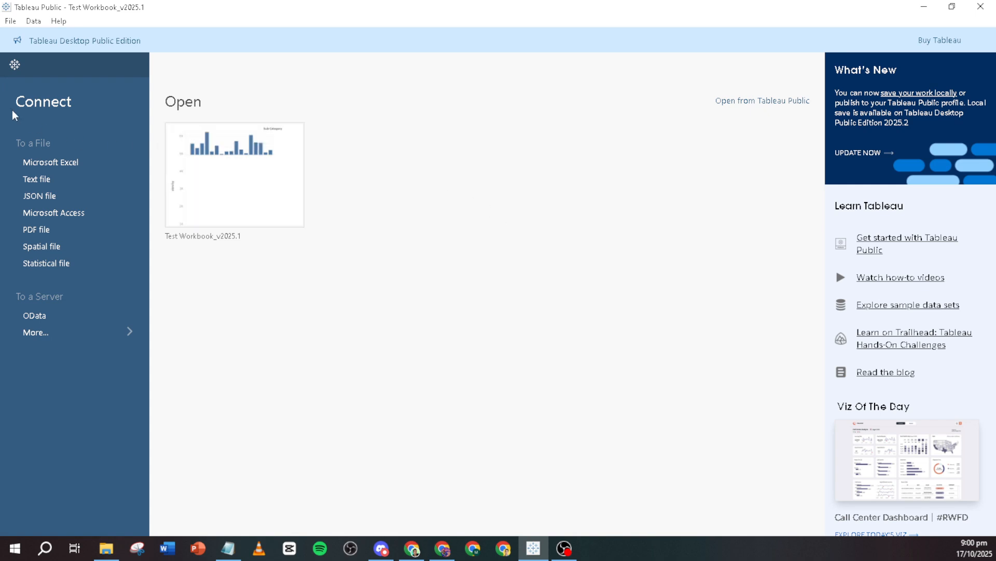
{"action": "left_click", "coordinate": [14, 66]}
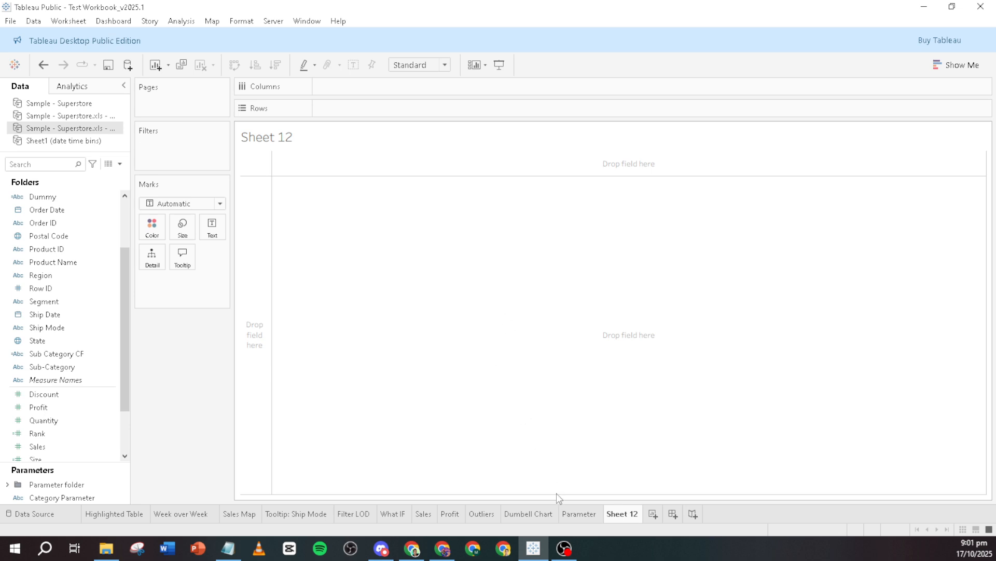
{"action": "left_click", "coordinate": [576, 516]}
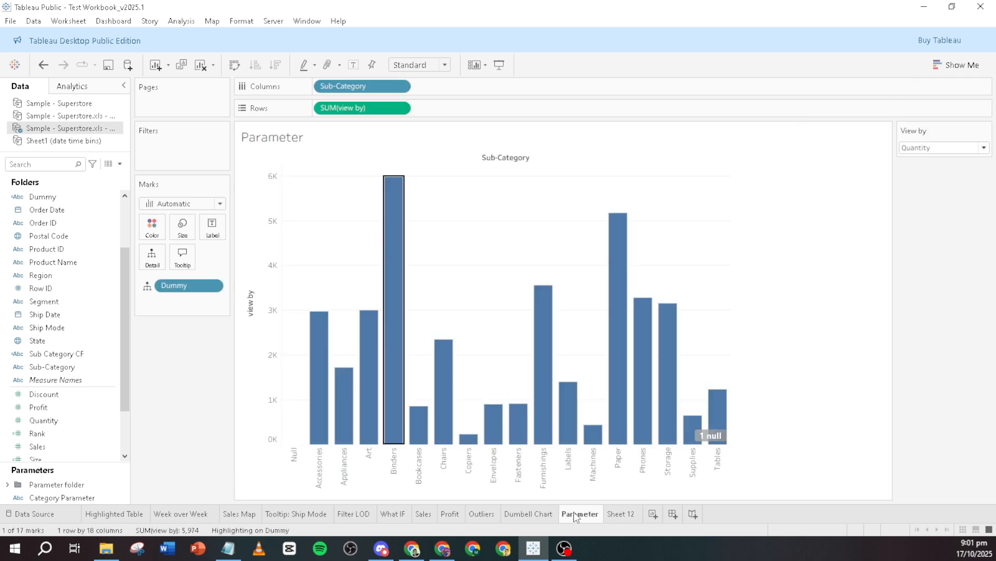
Select the Chairs and Furnishings bars in turn to check the highlighting, and remove the Dummy field from the Marks card.
{"action": "left_click", "coordinate": [440, 418]}
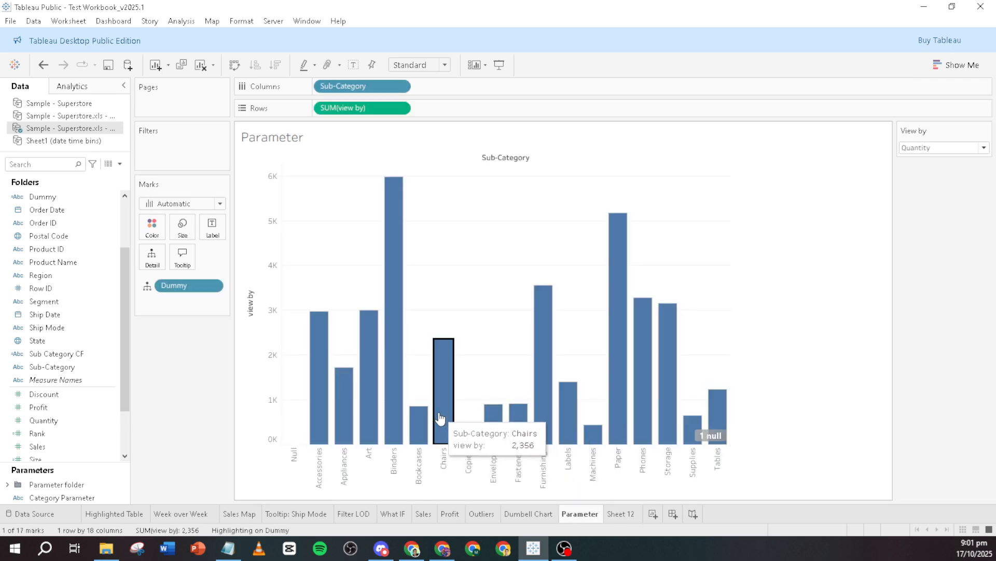
{"action": "left_click", "coordinate": [545, 349]}
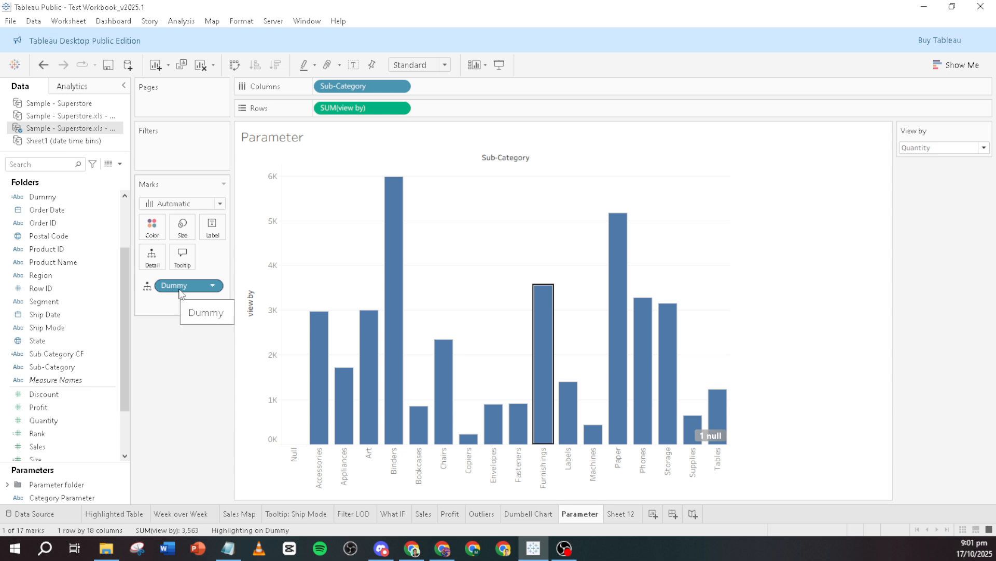
{"action": "left_click_drag", "start_coordinate": [179, 294], "coordinate": [182, 347]}
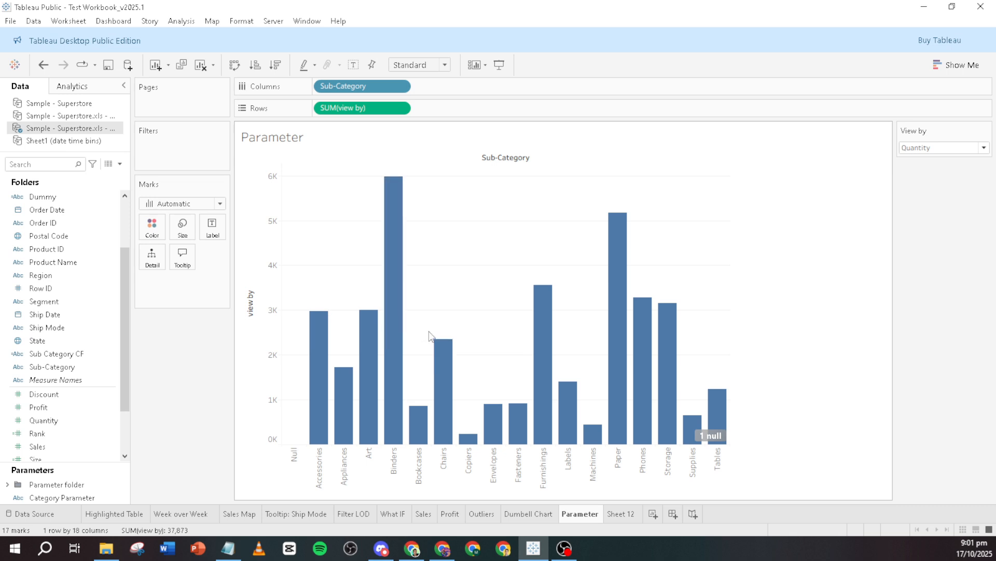
Check the default highlighting on the Art and Paper bars and on Nevada and Oregon in the Sales Map, returning to the Parameter sheet.
{"action": "left_click", "coordinate": [381, 309]}
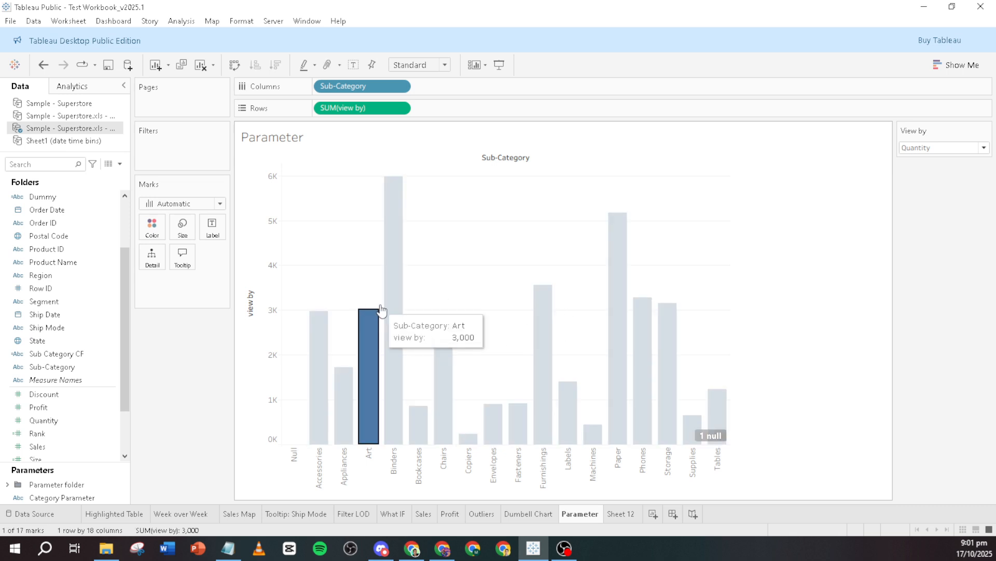
{"action": "left_click", "coordinate": [628, 299]}
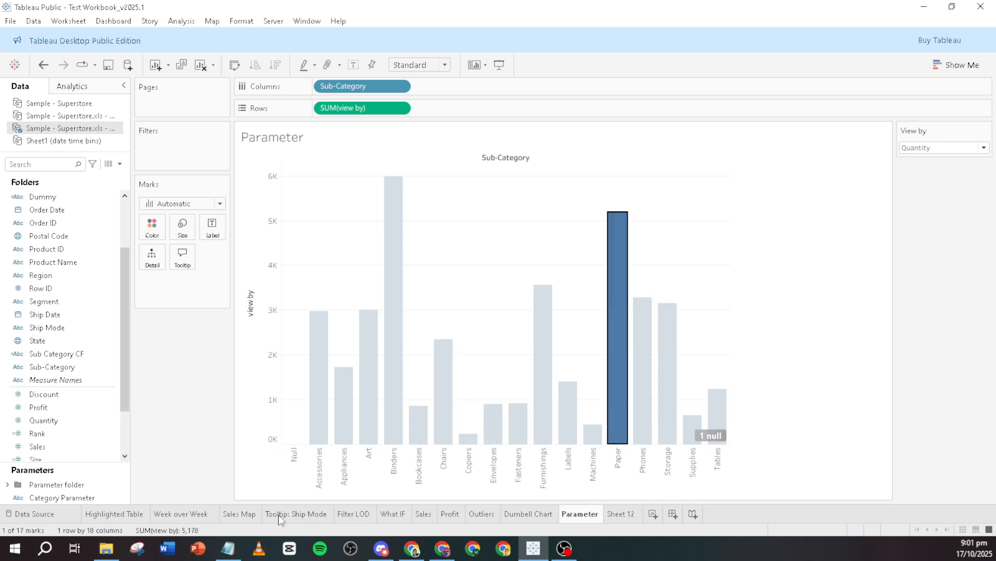
{"action": "left_click", "coordinate": [236, 514]}
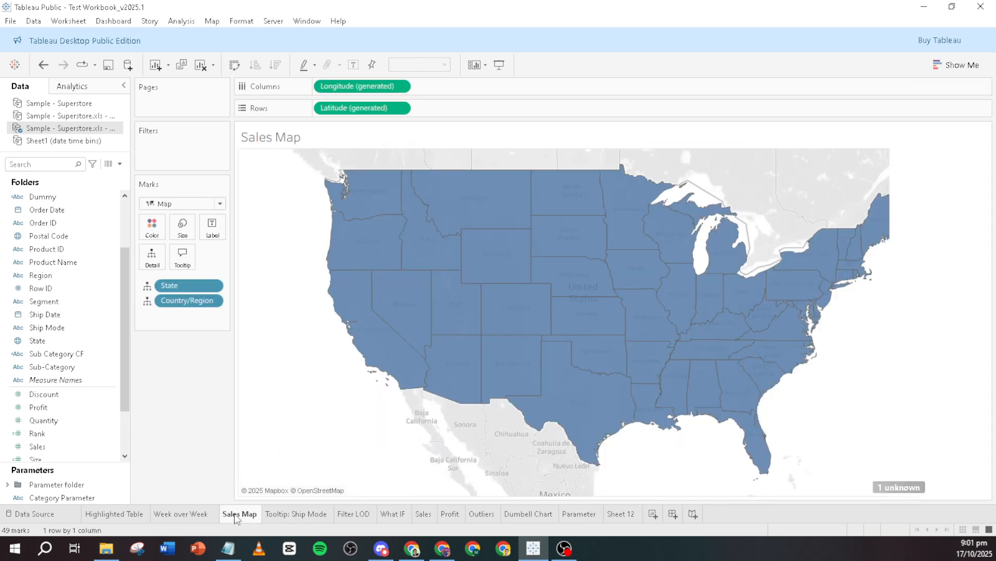
{"action": "left_click", "coordinate": [430, 315]}
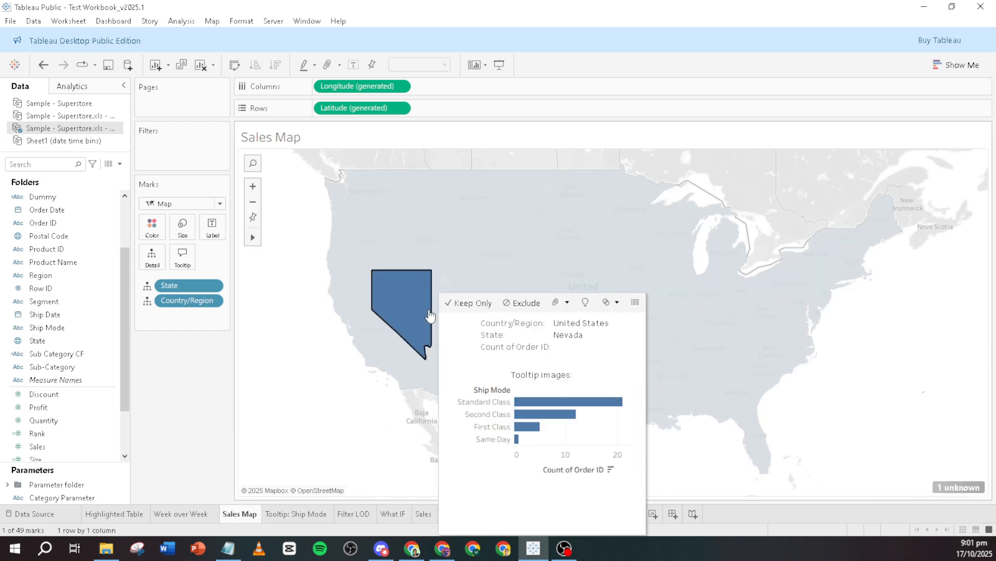
{"action": "left_click", "coordinate": [400, 230]}
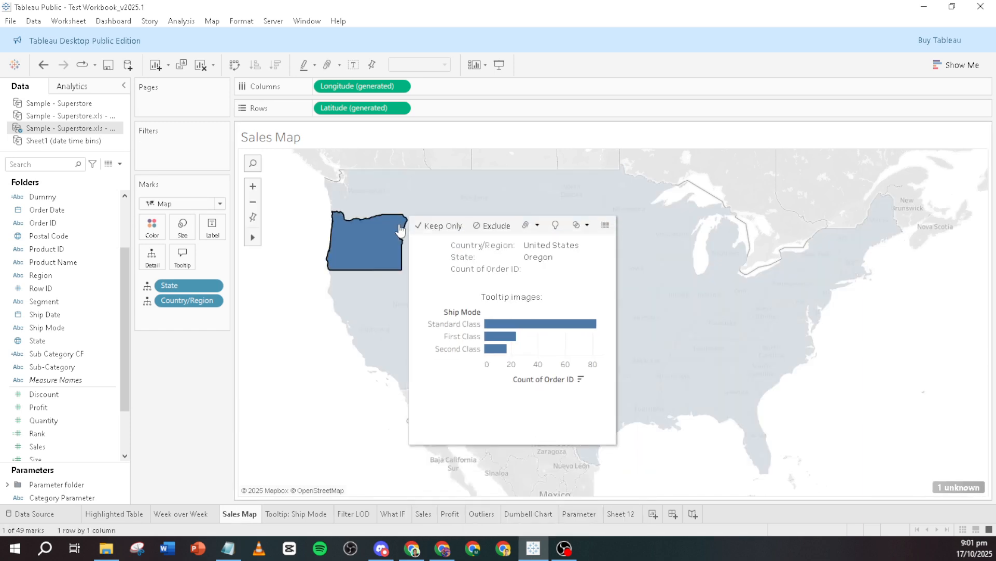
{"action": "left_click", "coordinate": [570, 514]}
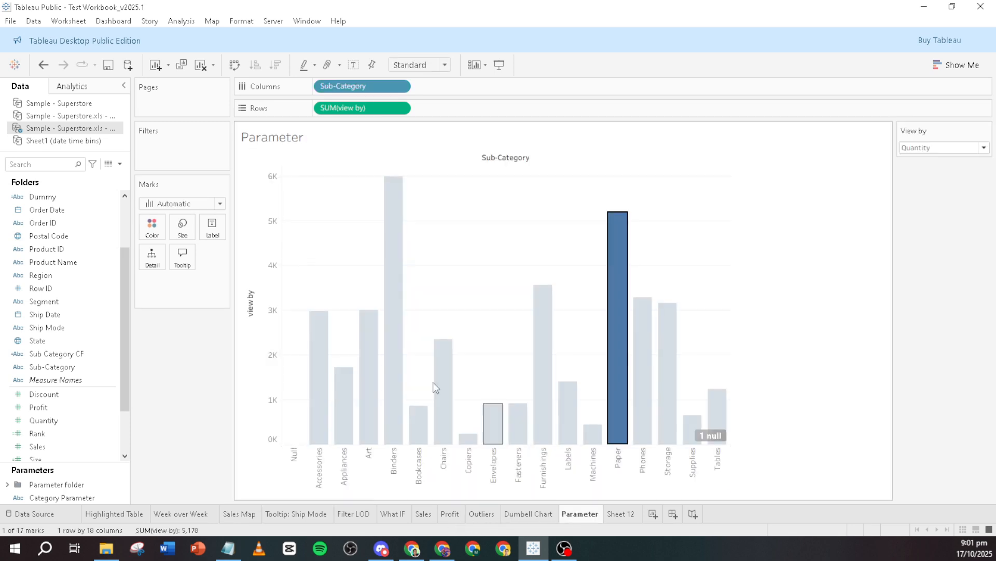
{"action": "left_click", "coordinate": [444, 274]}
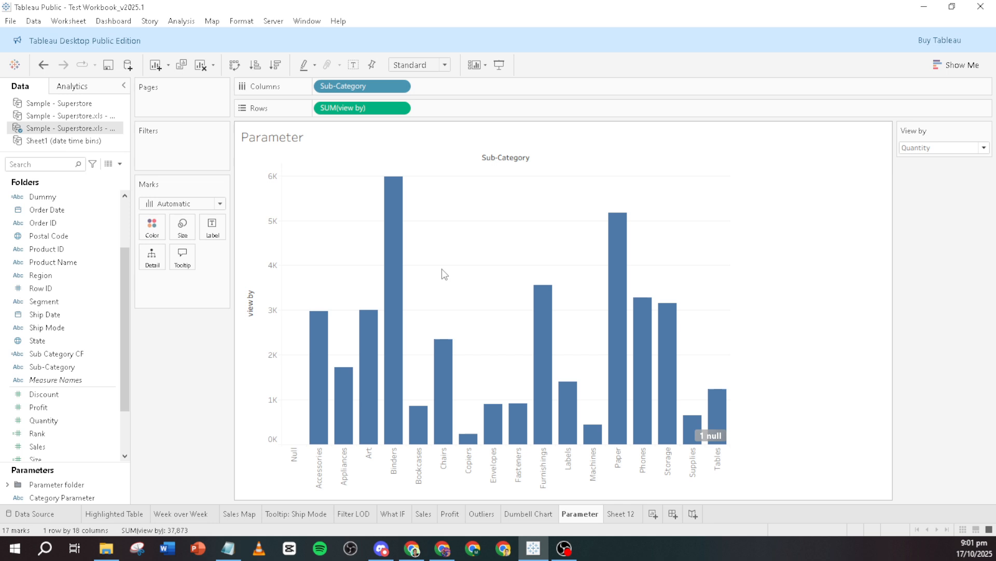
Review the name and formula of the Dummy calculated field and close its editor.
{"action": "left_click", "coordinate": [174, 23]}
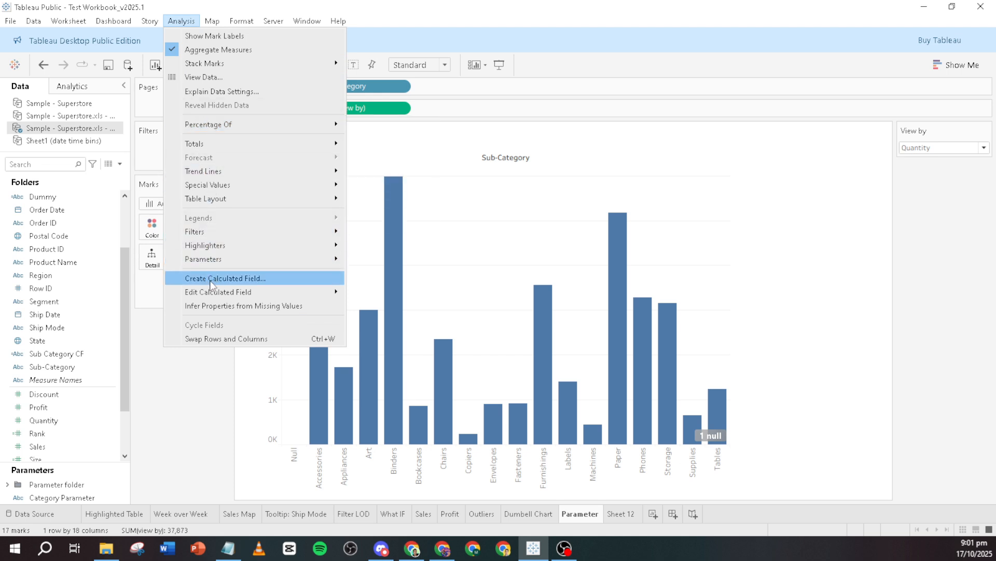
{"action": "left_click", "coordinate": [193, 399]}
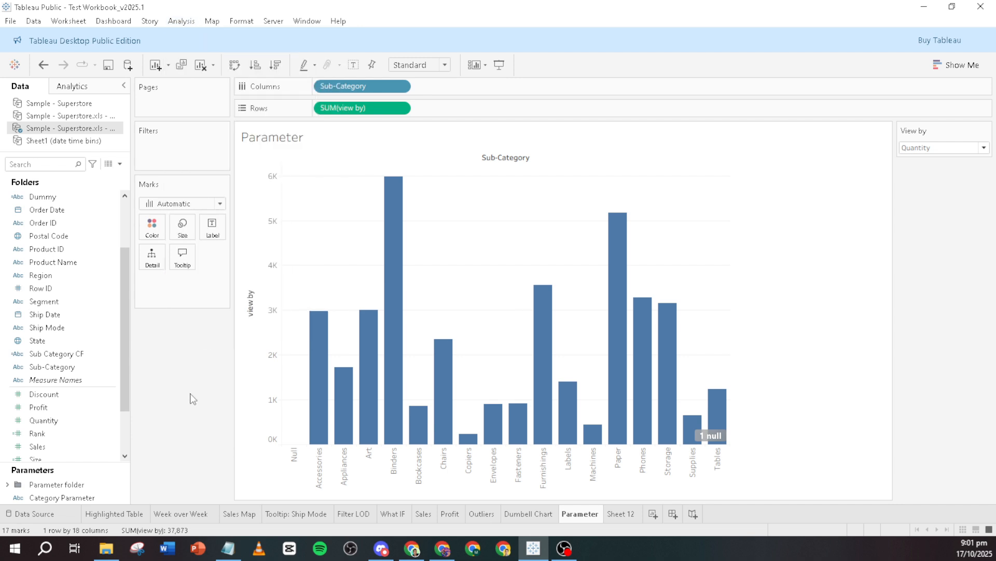
{"action": "right_click", "coordinate": [113, 198]}
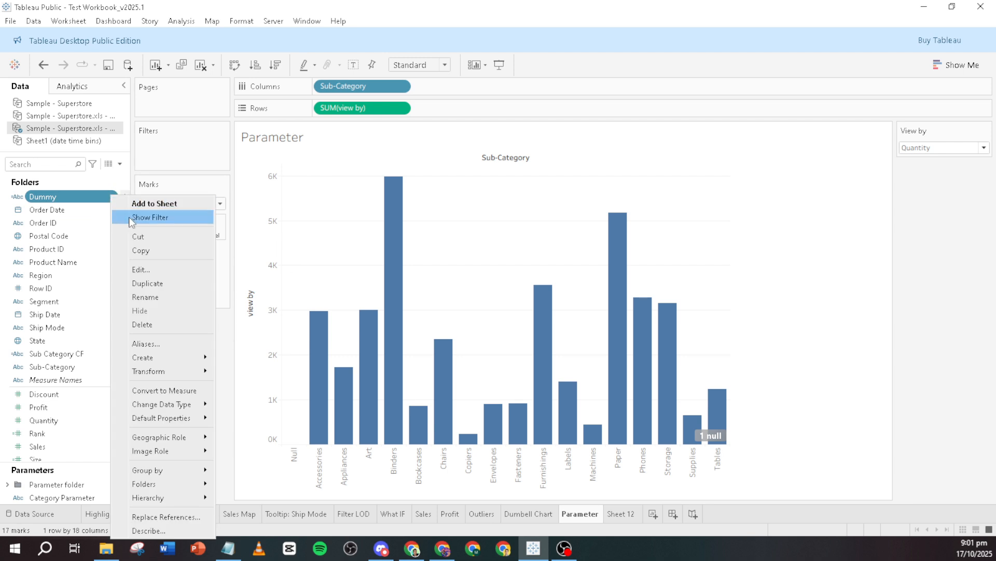
{"action": "left_click", "coordinate": [139, 270]}
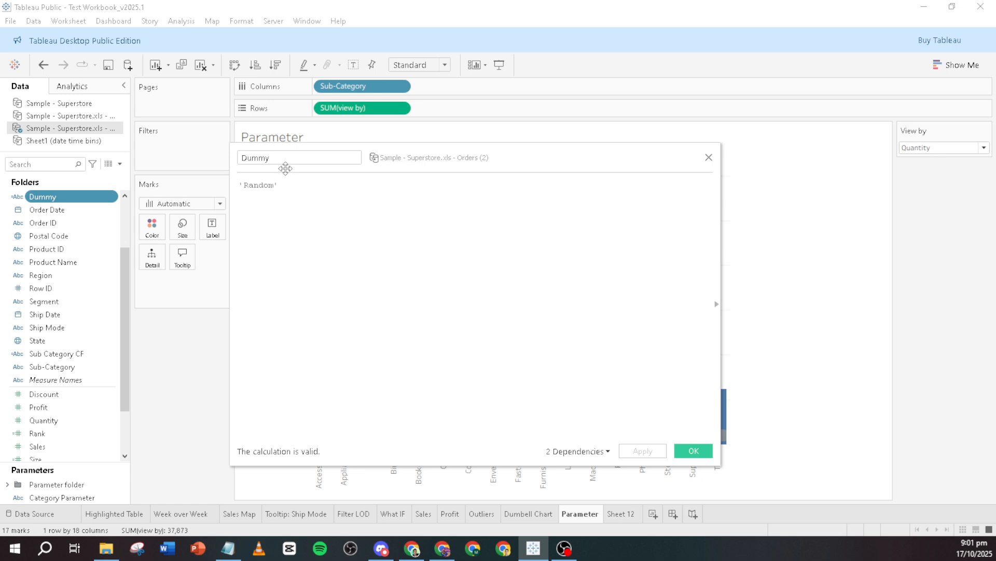
{"action": "left_click", "coordinate": [296, 152]}
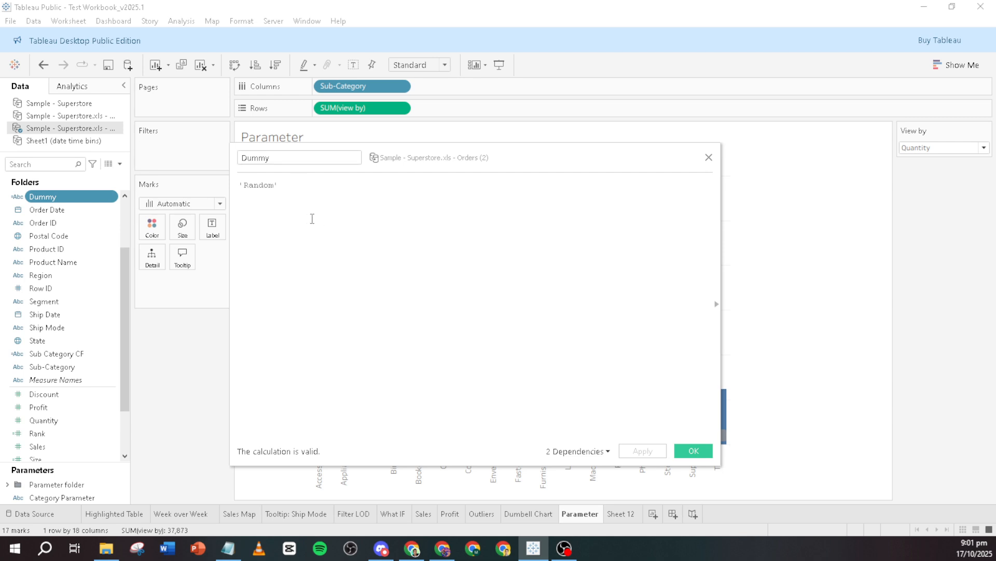
{"action": "left_click", "coordinate": [694, 451]}
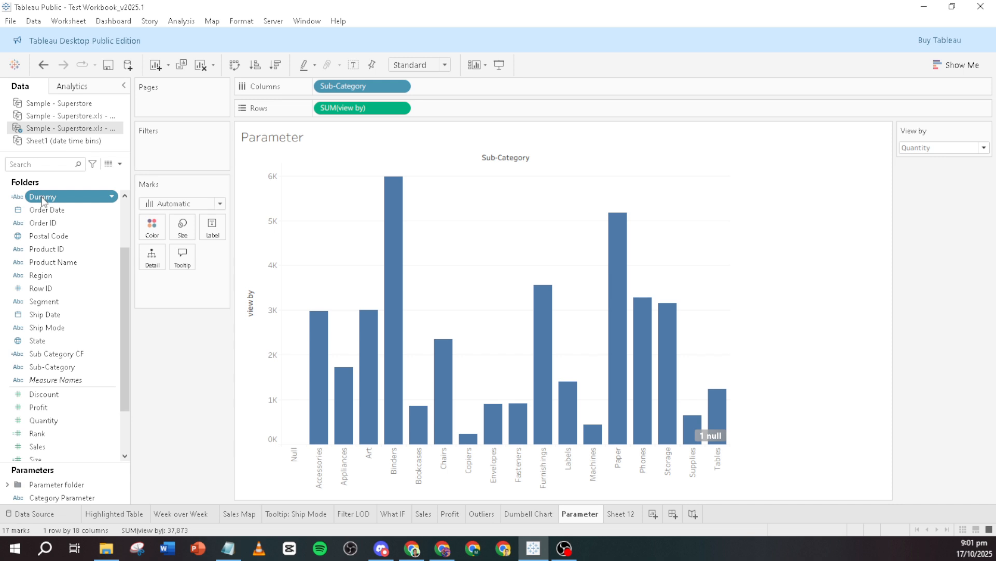
Add the Dummy field to Detail on the Parameter sheet and set the sheet's highlighting to Dummy.
{"action": "left_click_drag", "start_coordinate": [42, 199], "coordinate": [151, 260]}
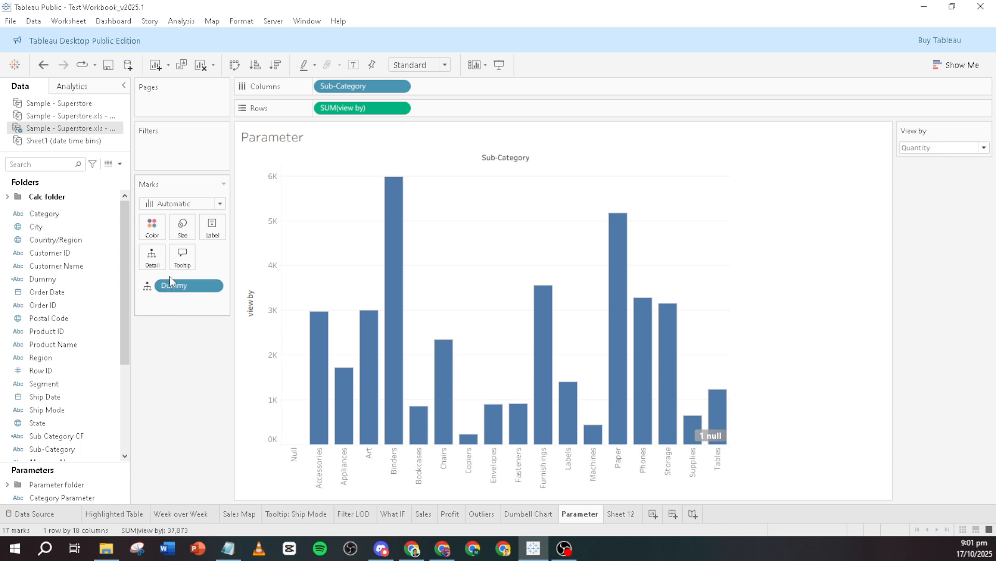
{"action": "mouse_move", "coordinate": [395, 284]}
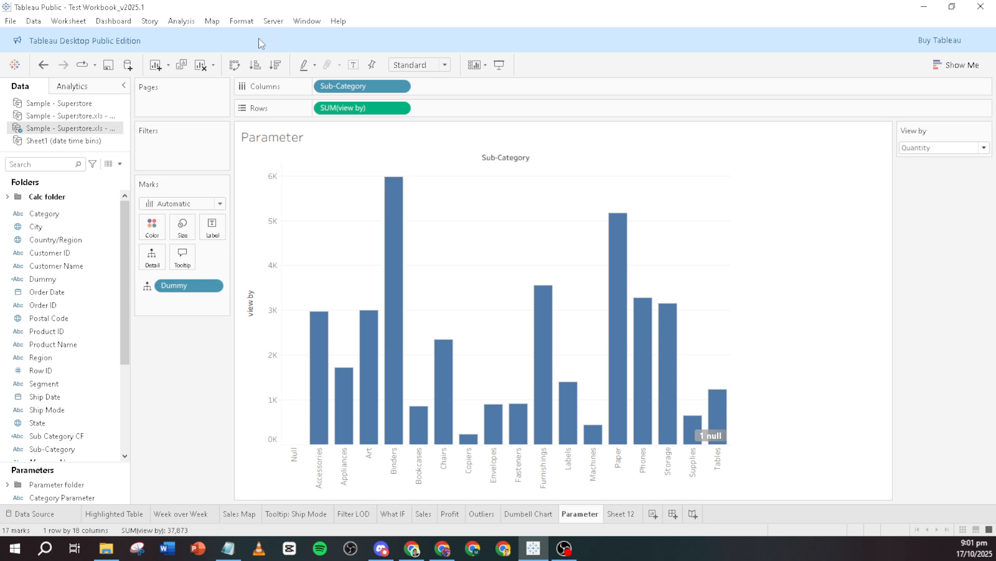
{"action": "left_click", "coordinate": [307, 71]}
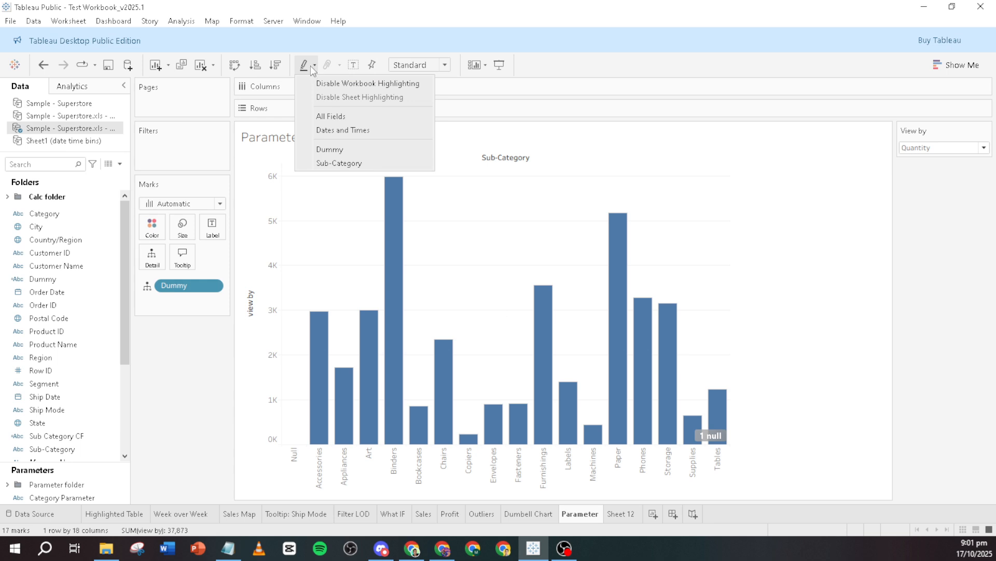
{"action": "left_click", "coordinate": [321, 150]}
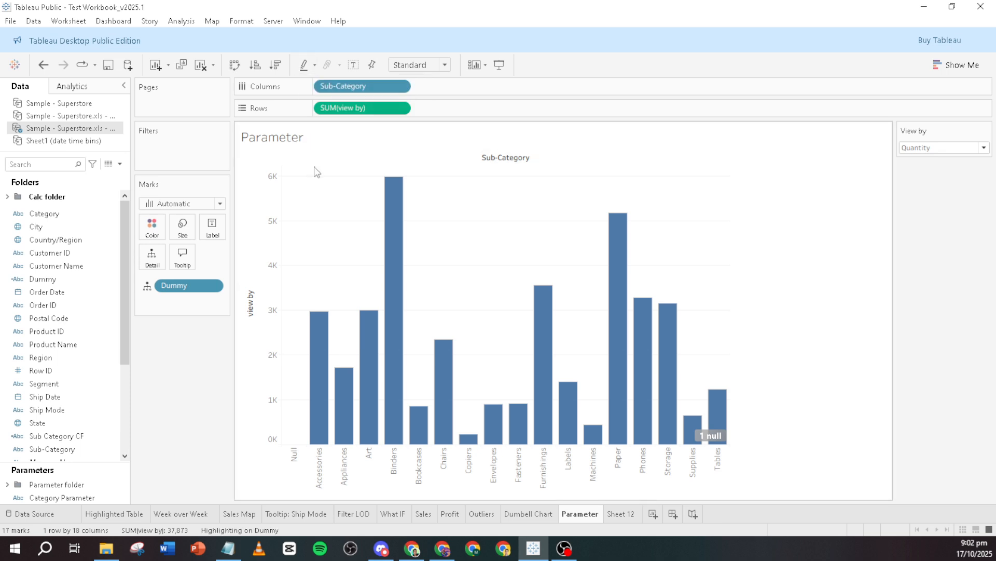
Test the highlighting by selecting the Binders, Chairs, Furnishings and Paper bars one after another.
{"action": "left_click", "coordinate": [402, 308]}
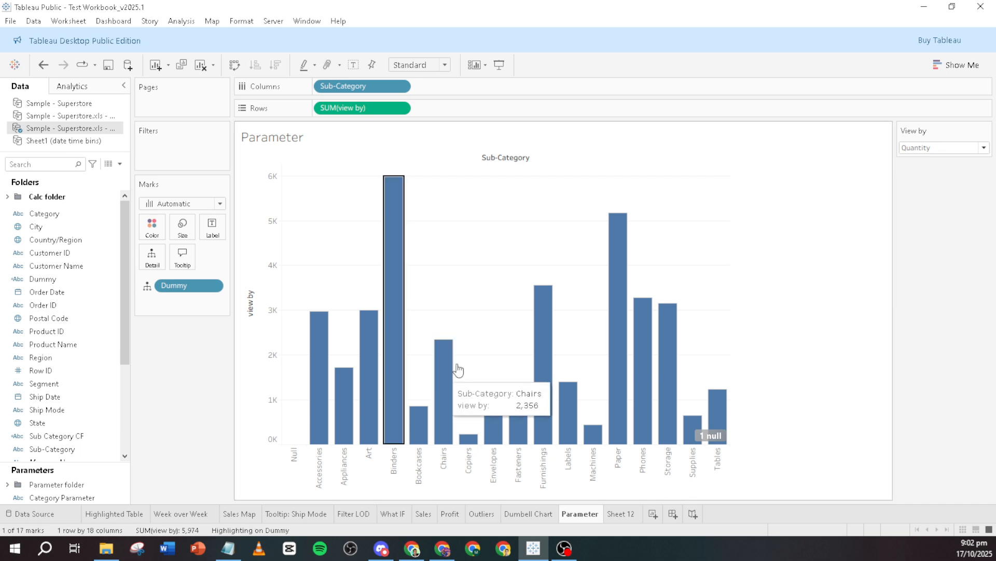
{"action": "left_click", "coordinate": [543, 337]}
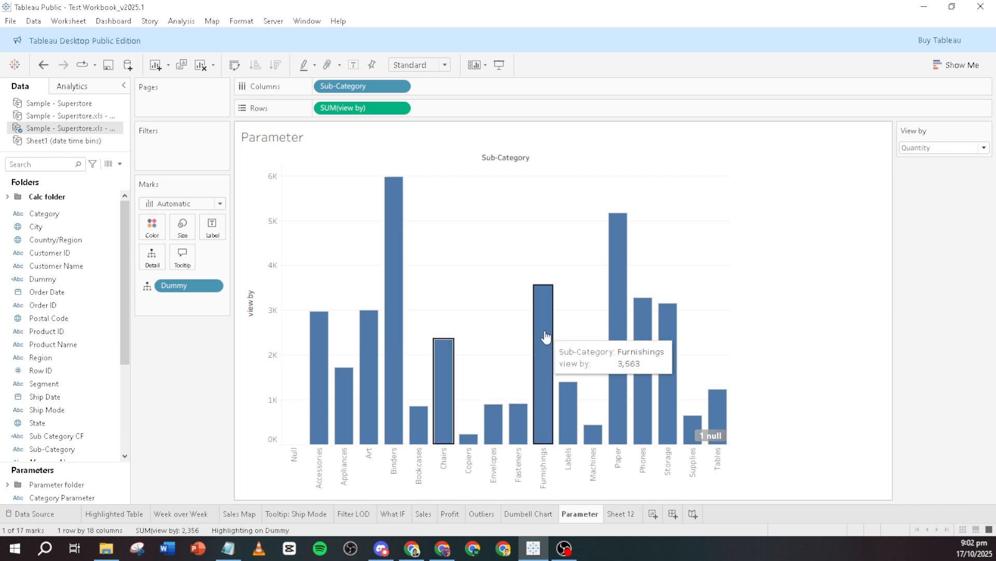
{"action": "left_click", "coordinate": [615, 308]}
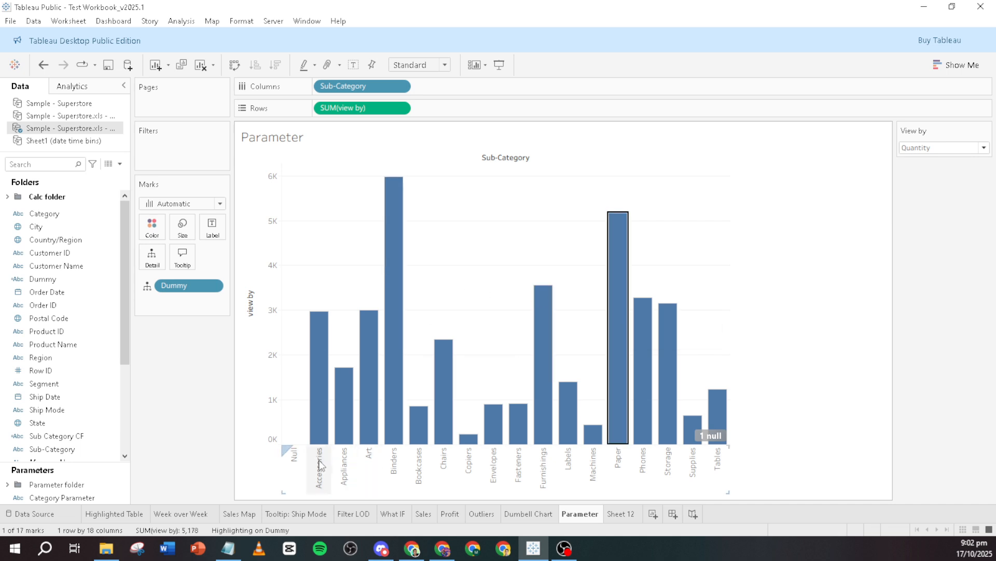
Open the Sales Map sheet and select Idaho, South Dakota and Colorado in turn to check the map's highlighting.
{"action": "left_click", "coordinate": [237, 513]}
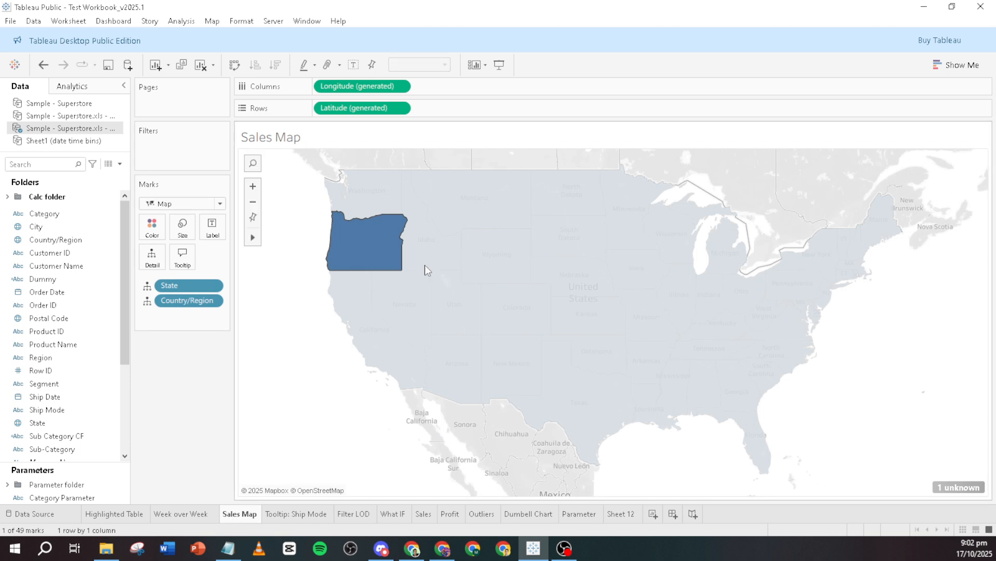
{"action": "left_click", "coordinate": [441, 244]}
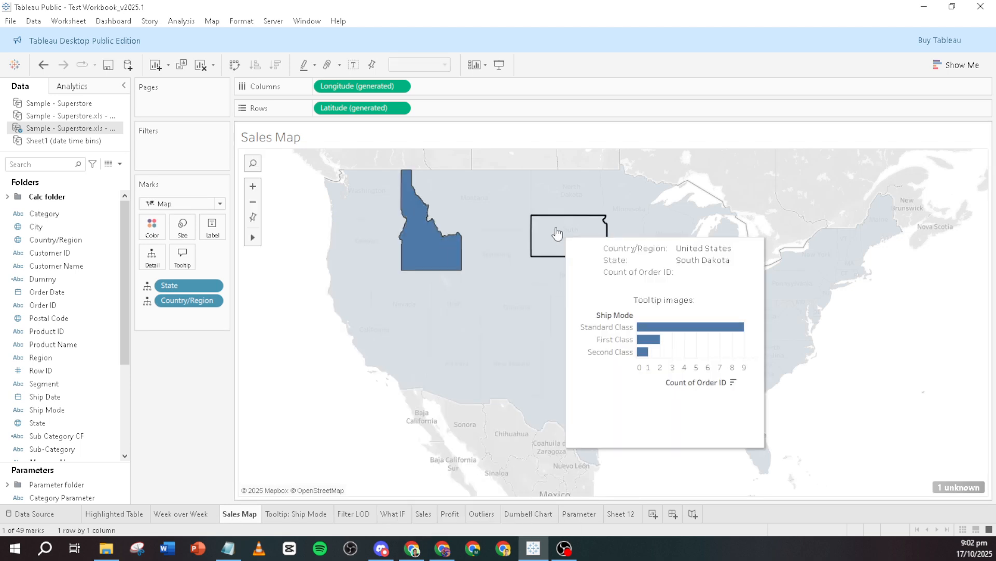
{"action": "left_click", "coordinate": [557, 234]}
{"action": "left_click", "coordinate": [516, 326]}
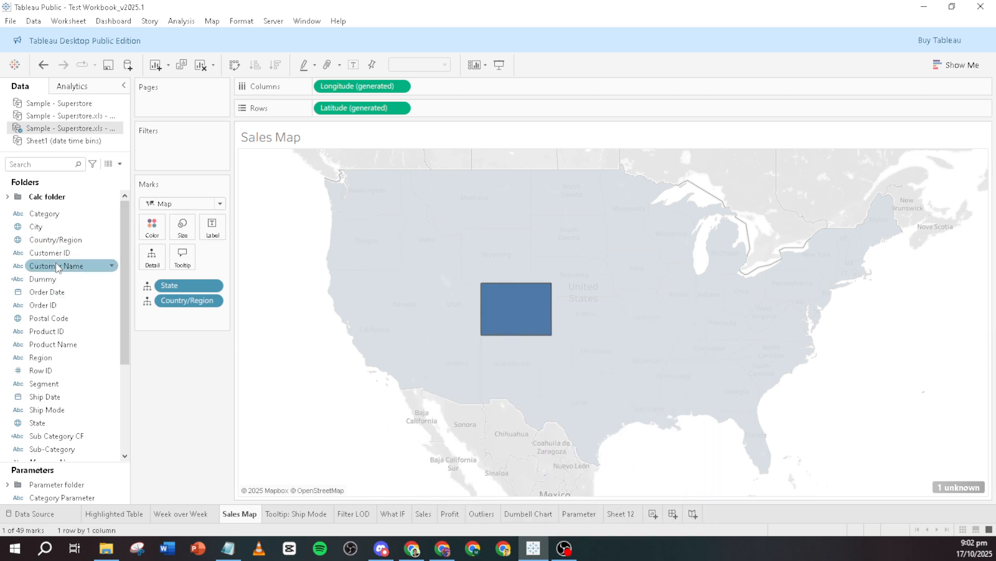
Add the Dummy field to Detail on the Sales Map and set the map's highlighting to Dummy.
{"action": "left_click_drag", "start_coordinate": [54, 282], "coordinate": [153, 259]}
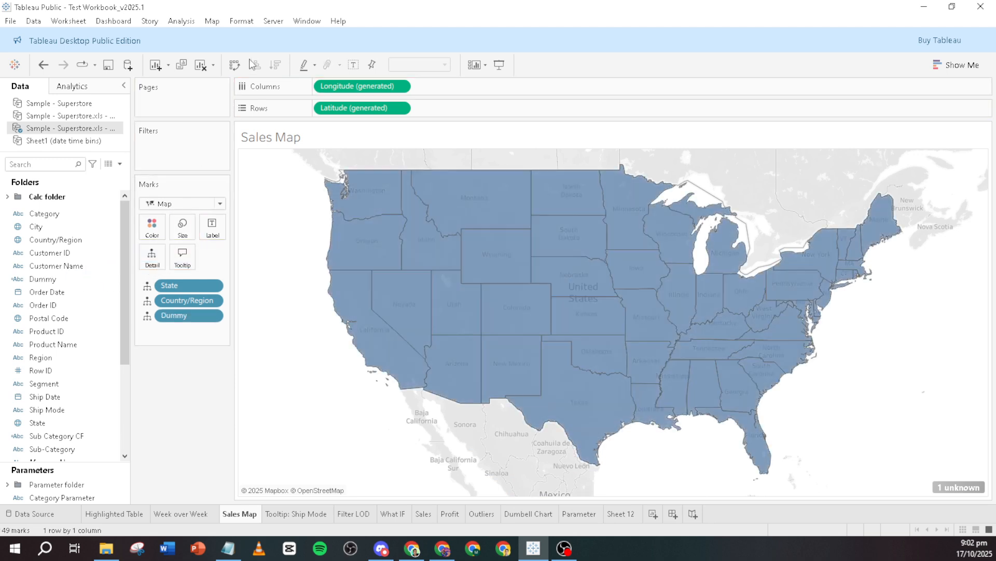
{"action": "left_click", "coordinate": [315, 66]}
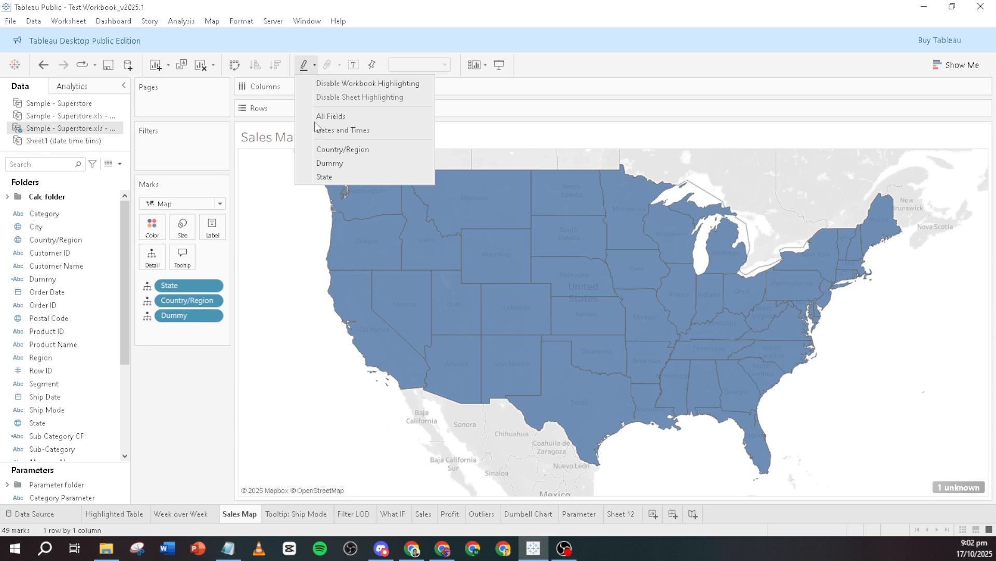
{"action": "left_click", "coordinate": [320, 162]}
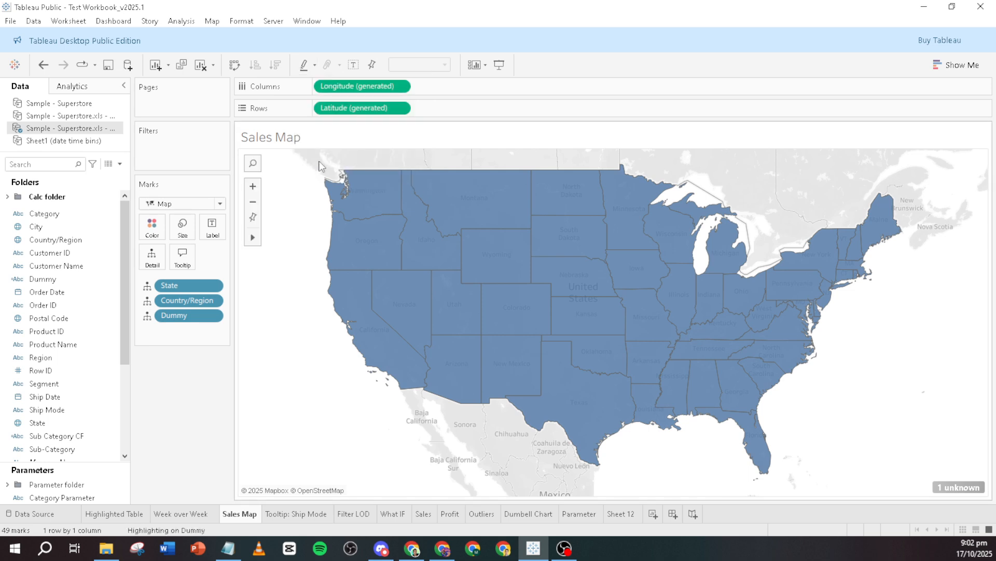
Test the map's highlighting by selecting Montana, Idaho and Oregon one after another.
{"action": "left_click", "coordinate": [441, 211]}
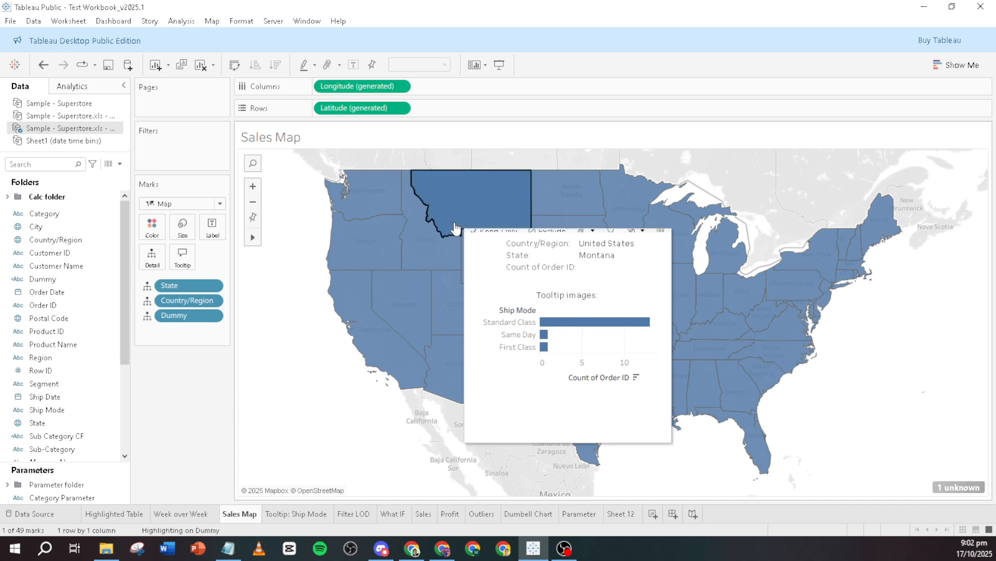
{"action": "left_click", "coordinate": [421, 231]}
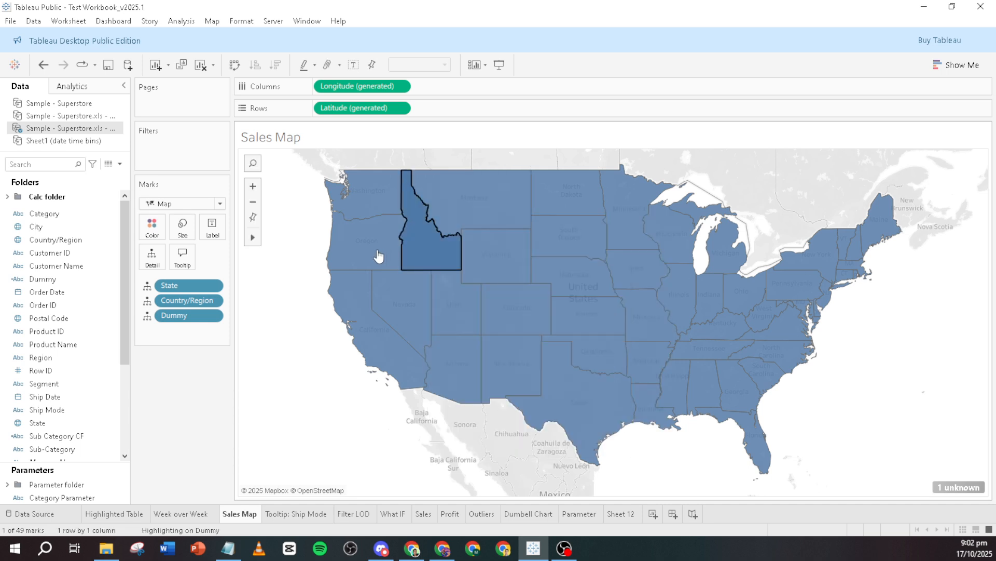
{"action": "left_click", "coordinate": [381, 255]}
{"action": "left_click", "coordinate": [373, 294]}
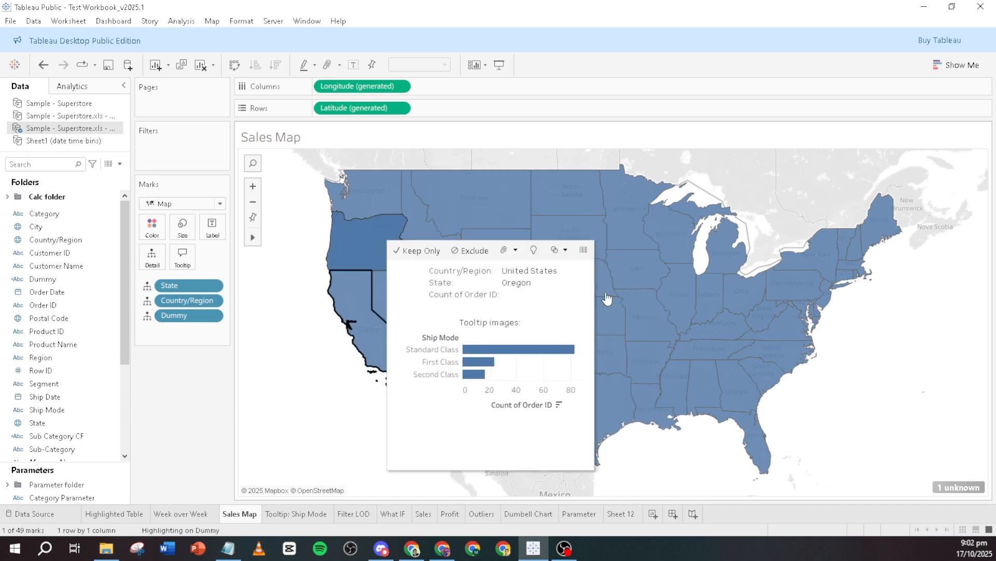